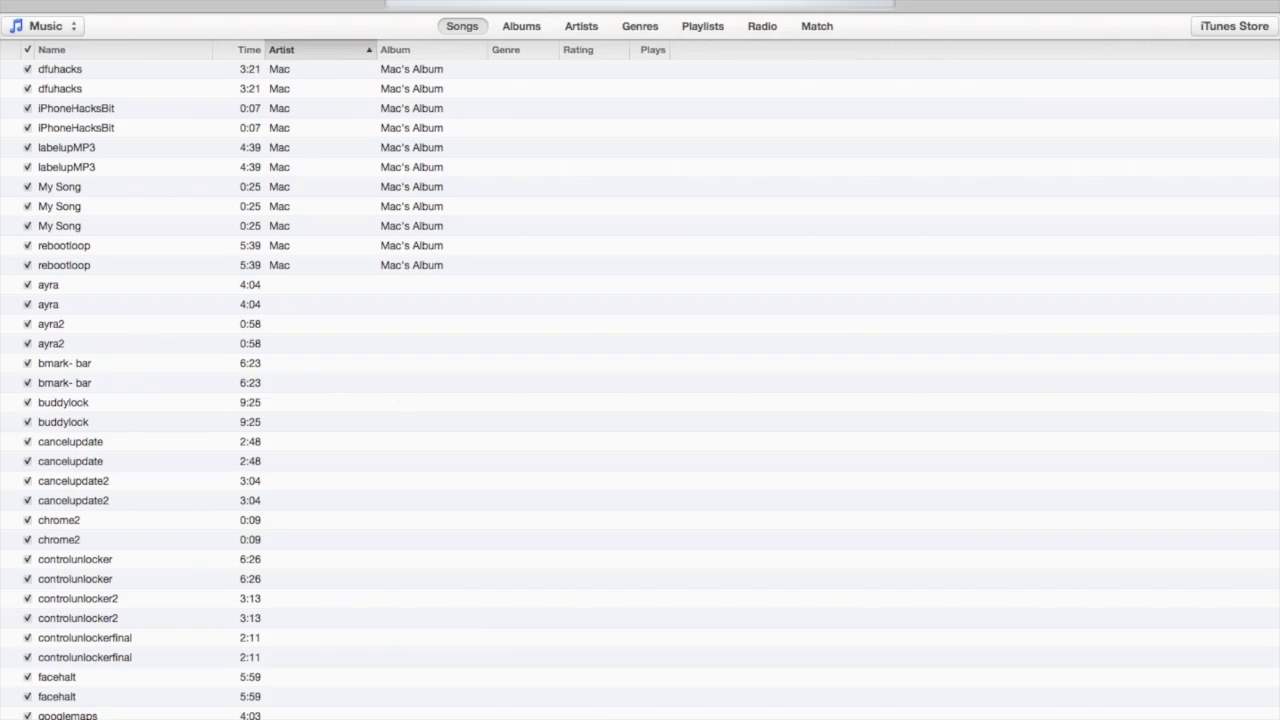
Leave the music library and load the iTunes Store home page with New Music and Quick Links.
left_click(310, 2)
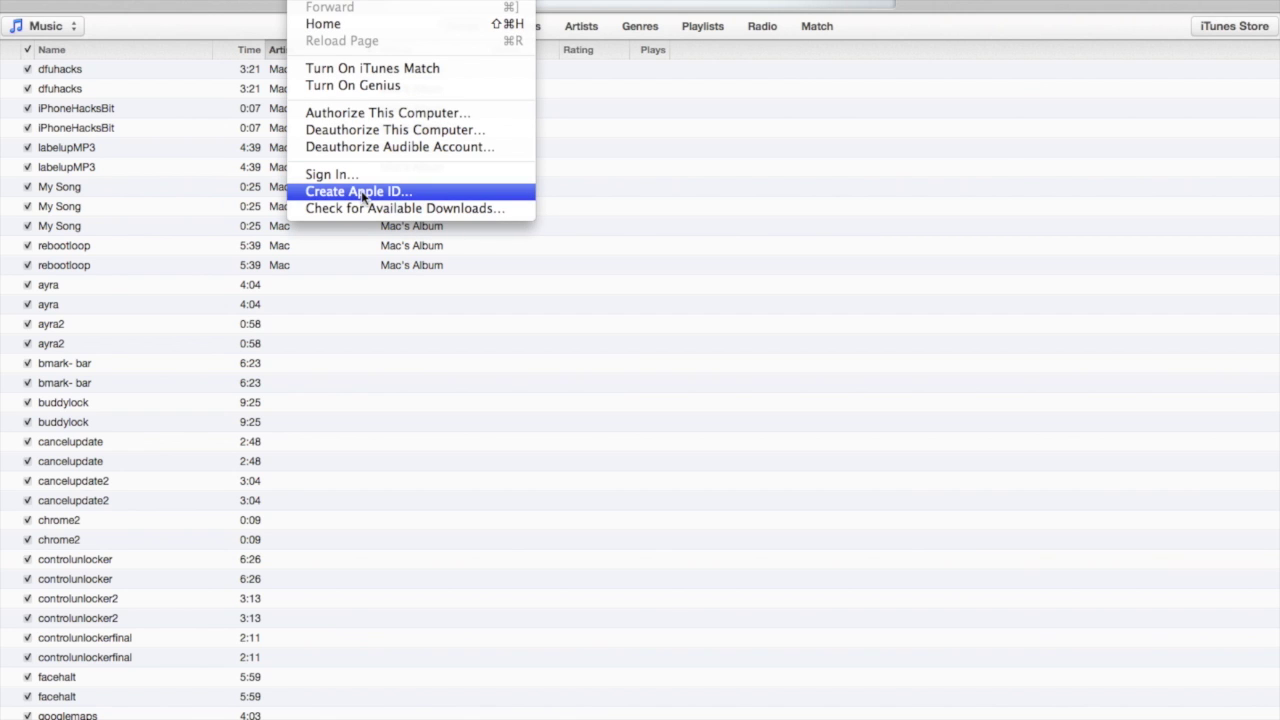
left_click(630, 191)
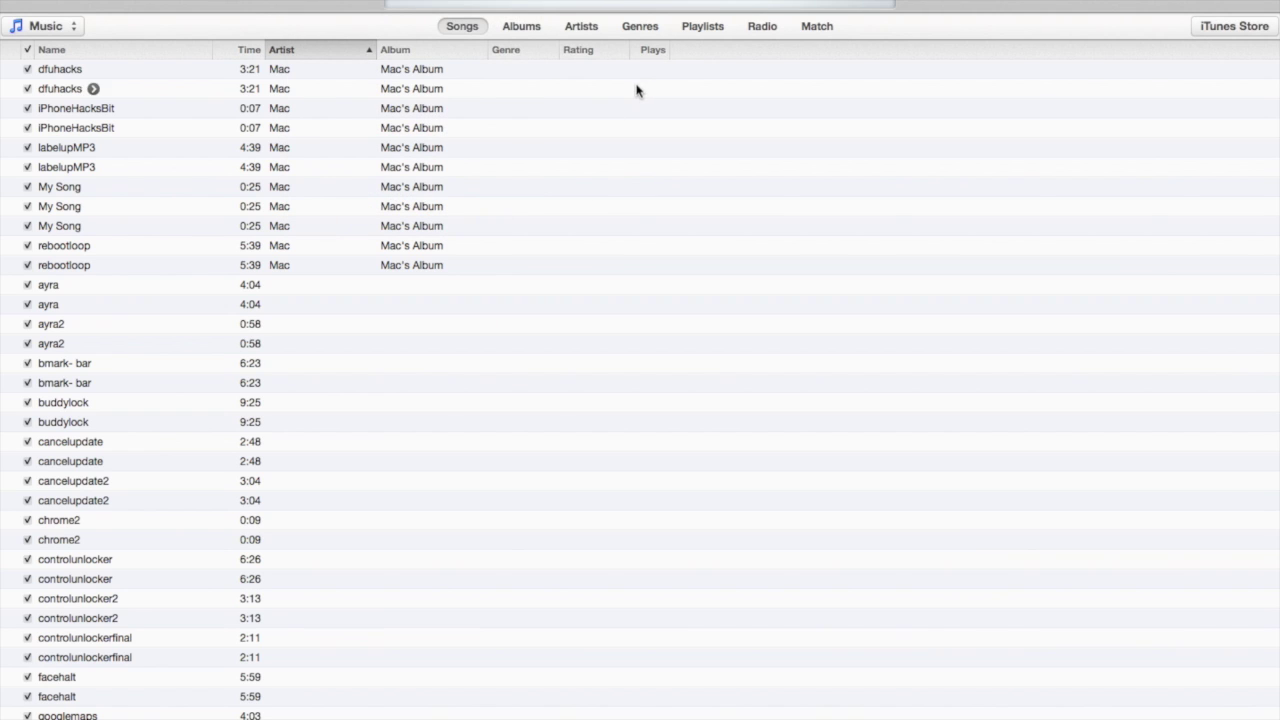
left_click(1225, 26)
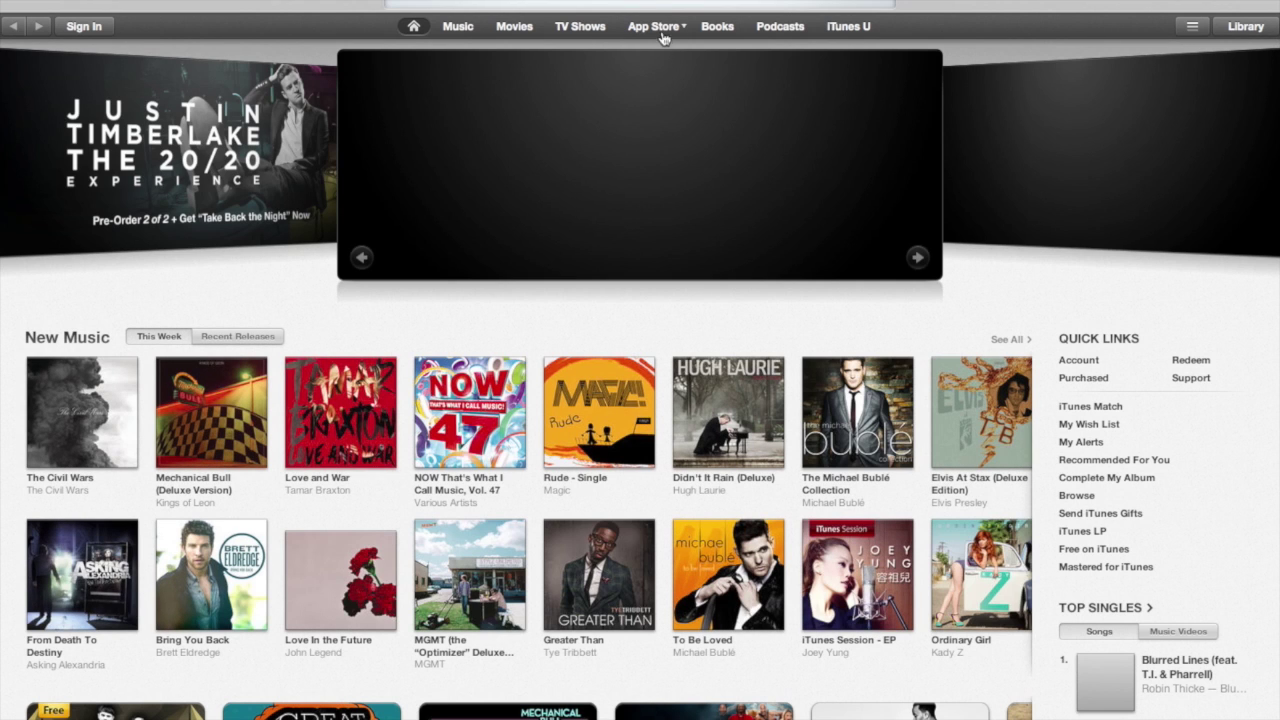
Open the free Audiobooks from Audible app page from Top Free Apps and request its download.
left_click(656, 27)
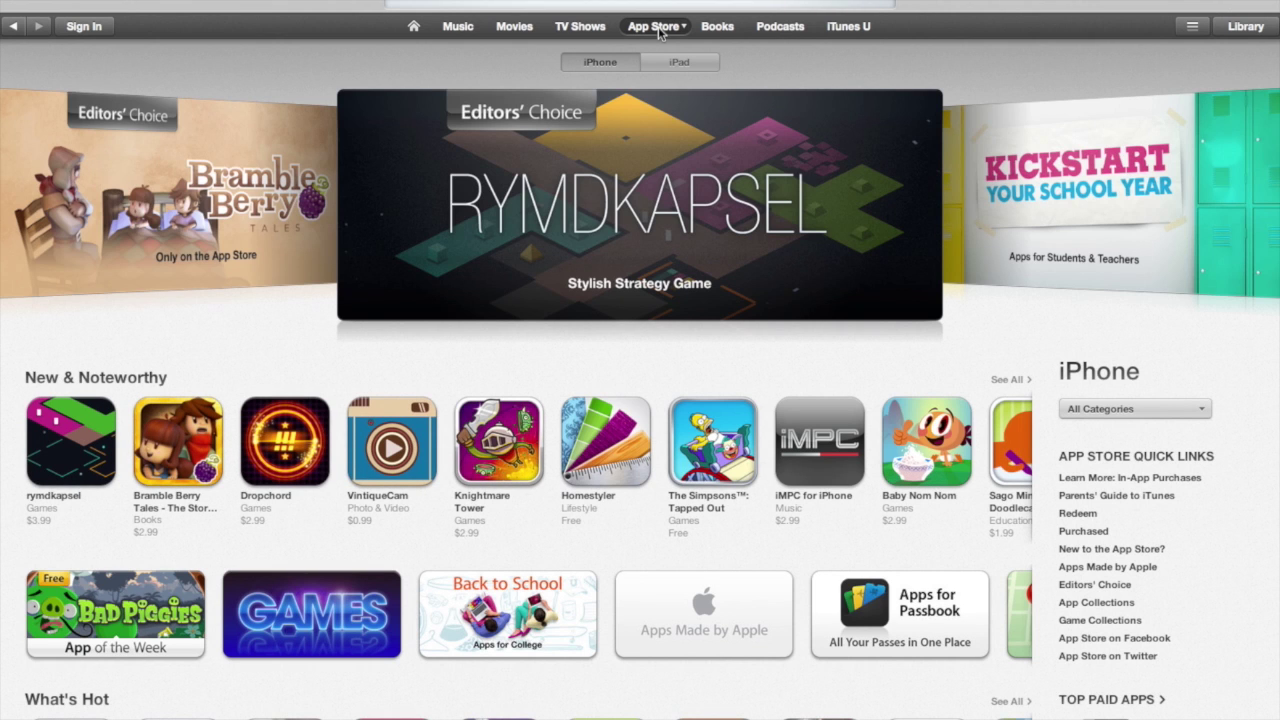
scroll(536, 456, "down", 3)
scroll(536, 456, "down", 5)
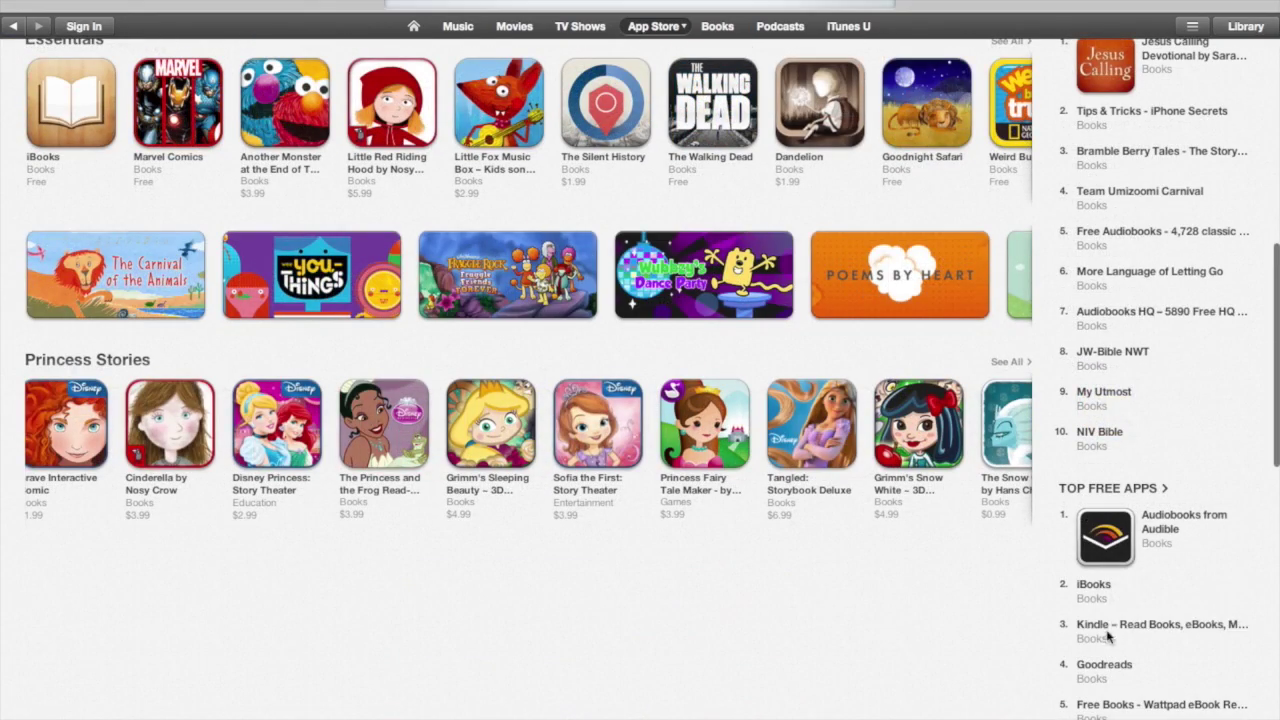
left_click(1126, 543)
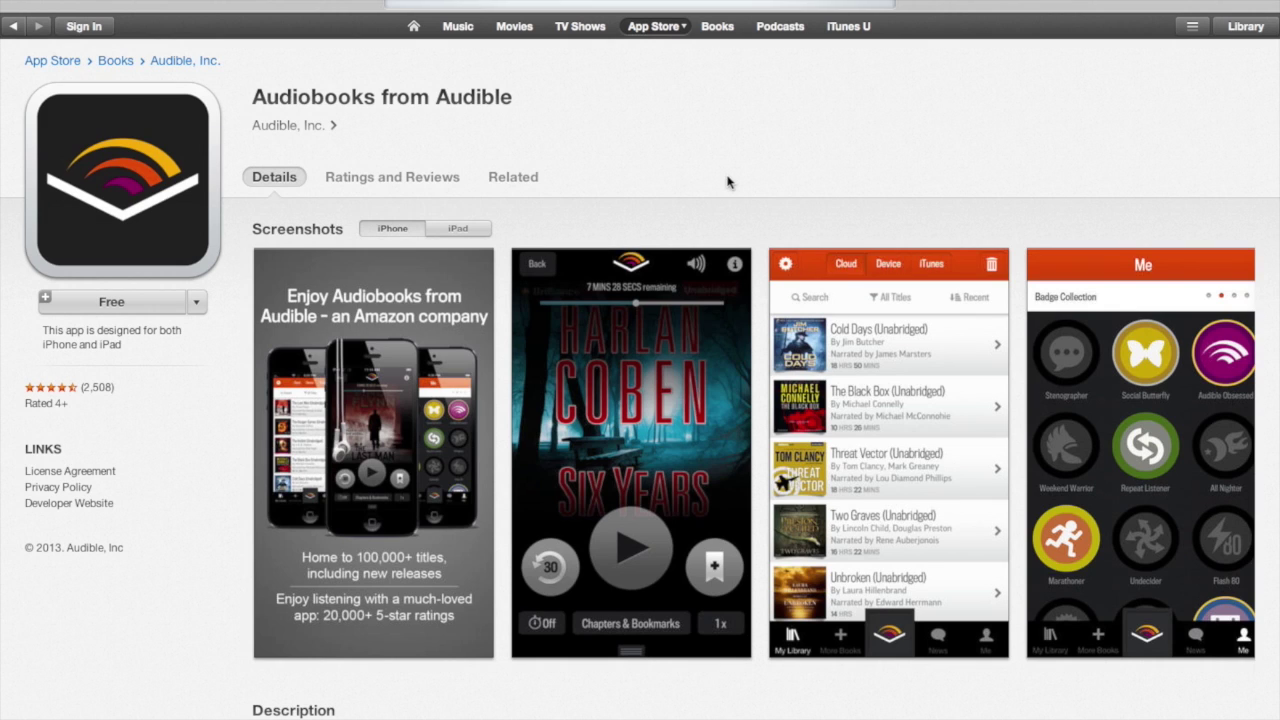
left_click(157, 313)
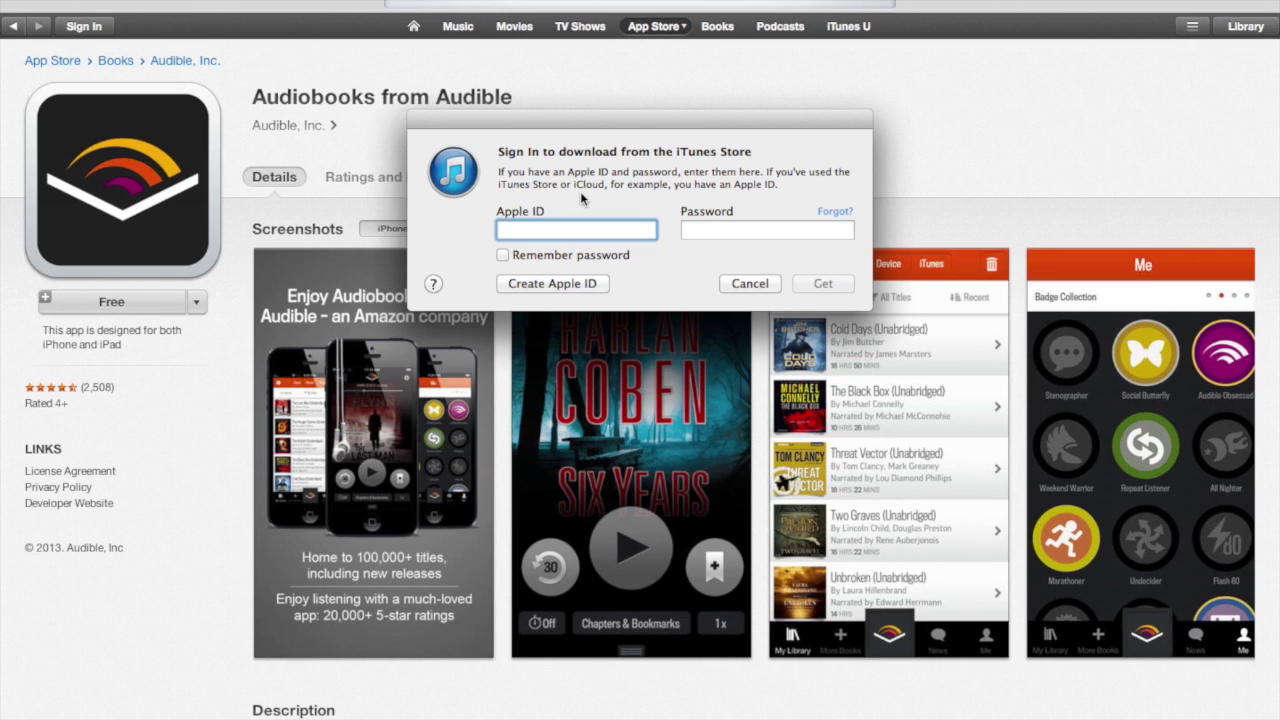
Choose Create Apple ID instead of signing in and agree to the iTunes Store terms and conditions.
left_click(543, 284)
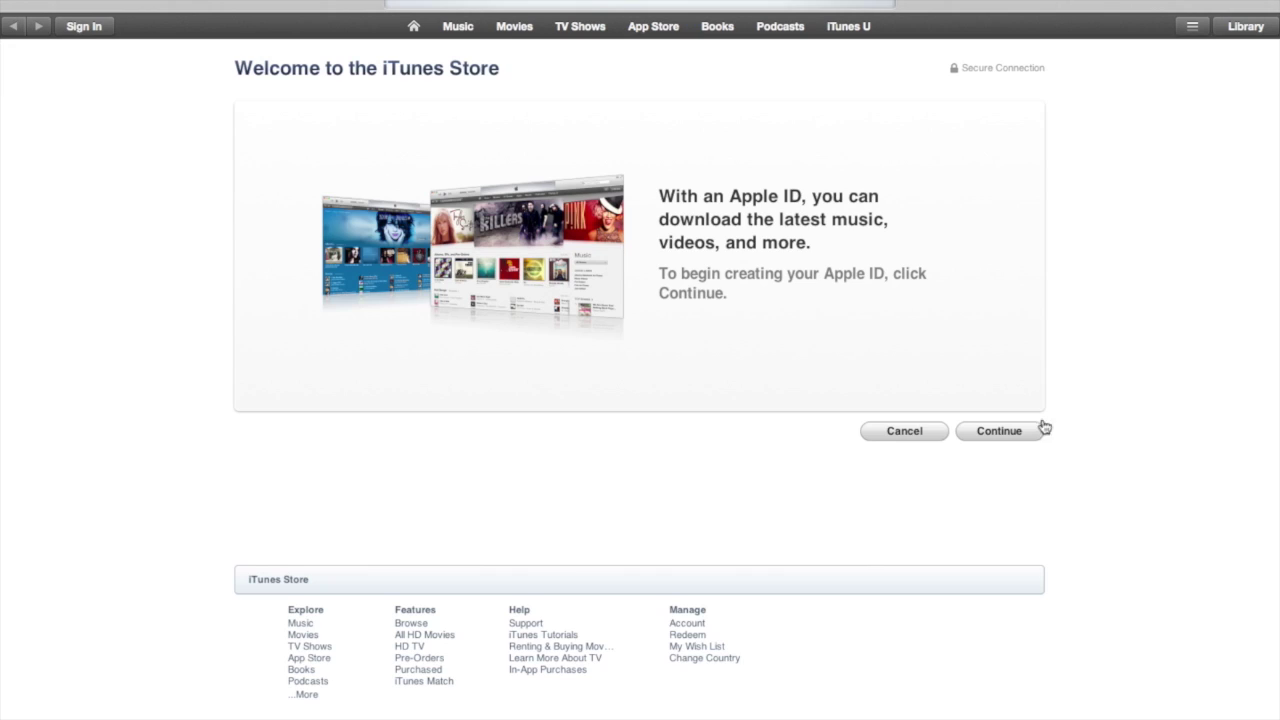
left_click(1000, 431)
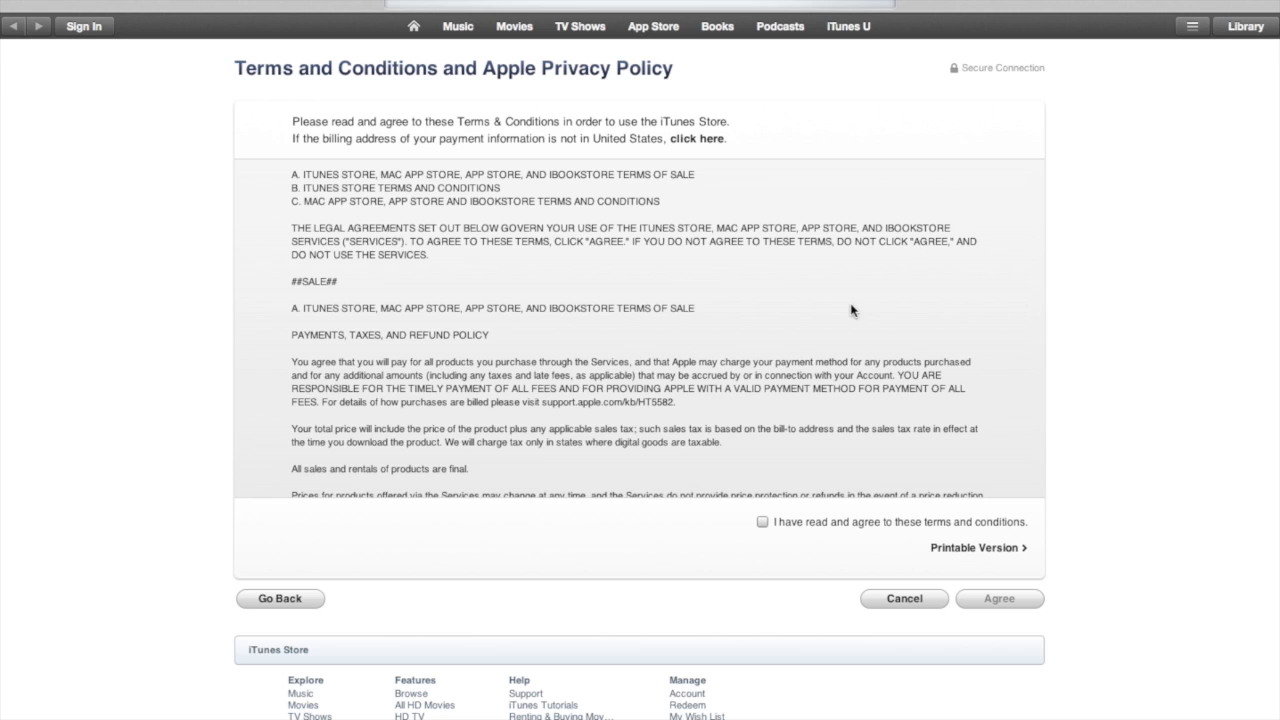
scroll(850, 310, "down", 15)
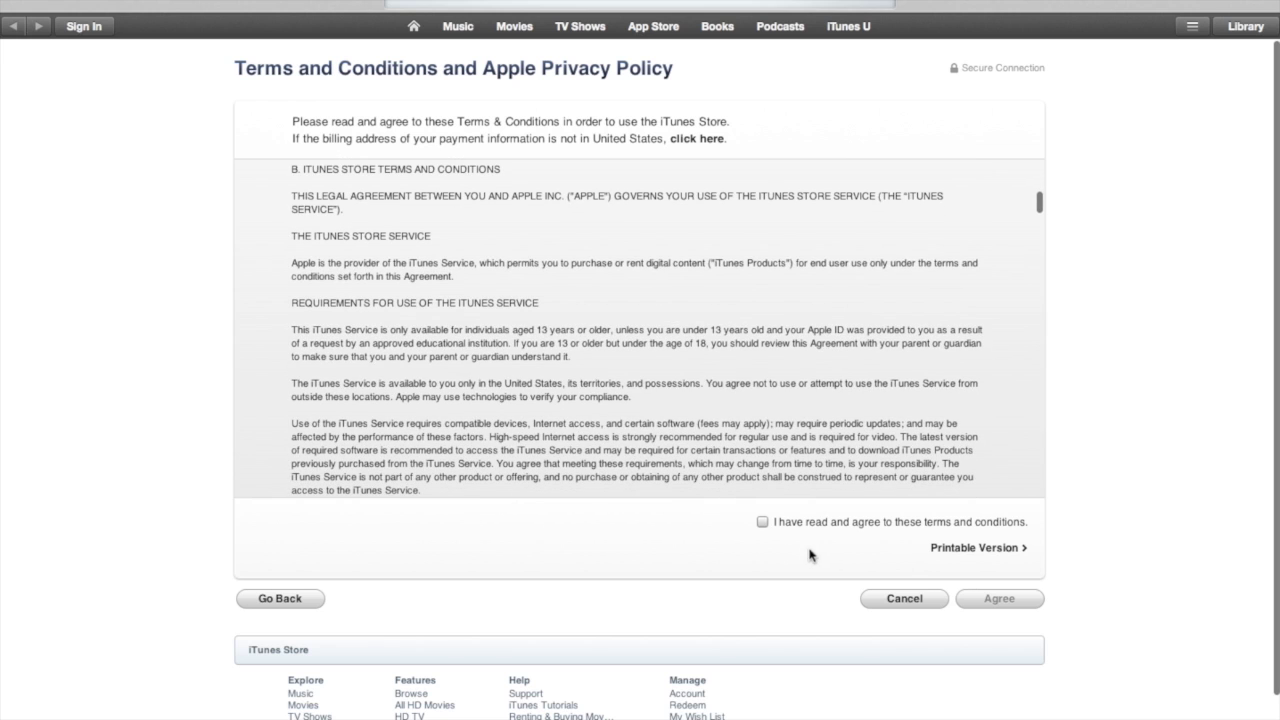
left_click(763, 522)
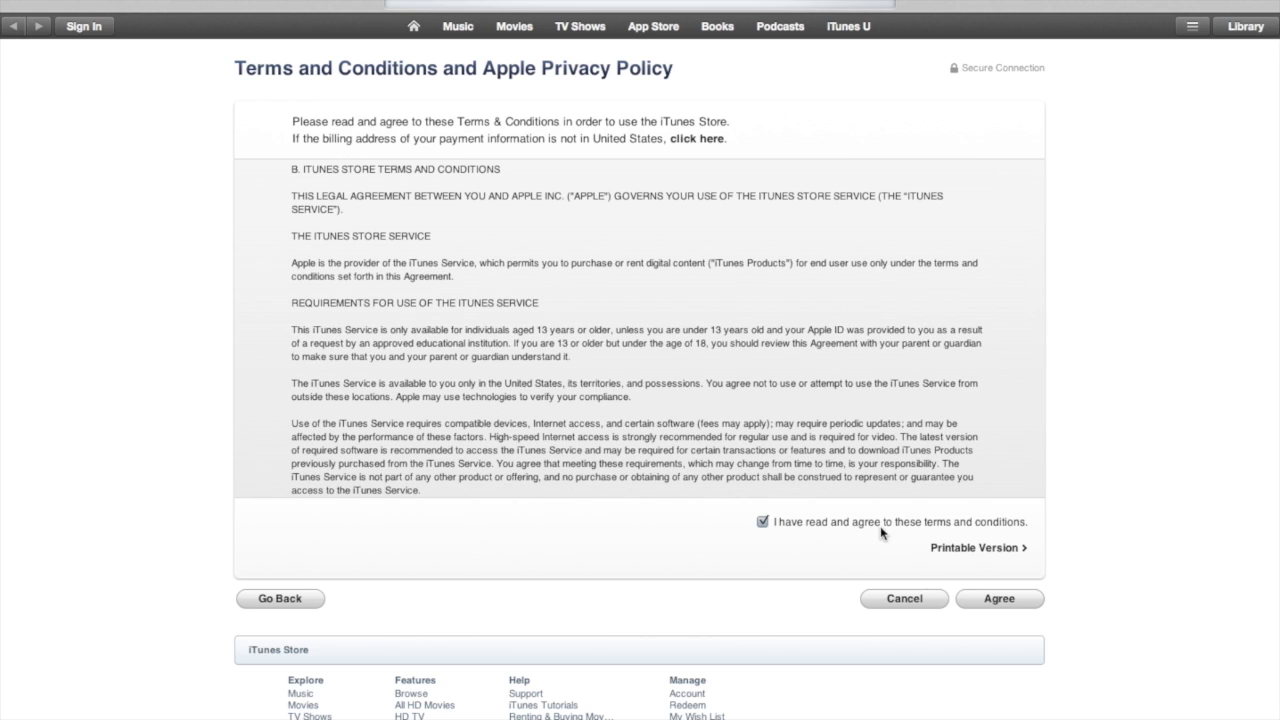
left_click(1000, 599)
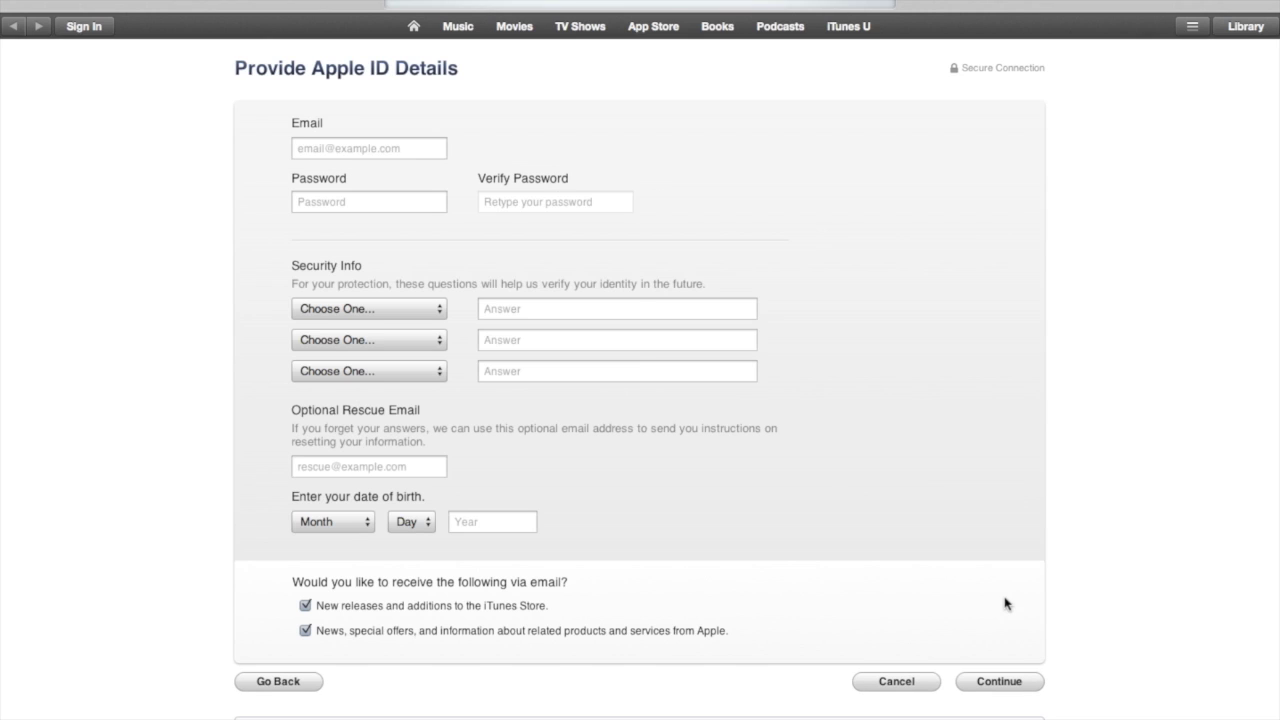
Paste in the Apple ID email, enter the password, untick the Apple news emails, and continue.
left_click(398, 154)
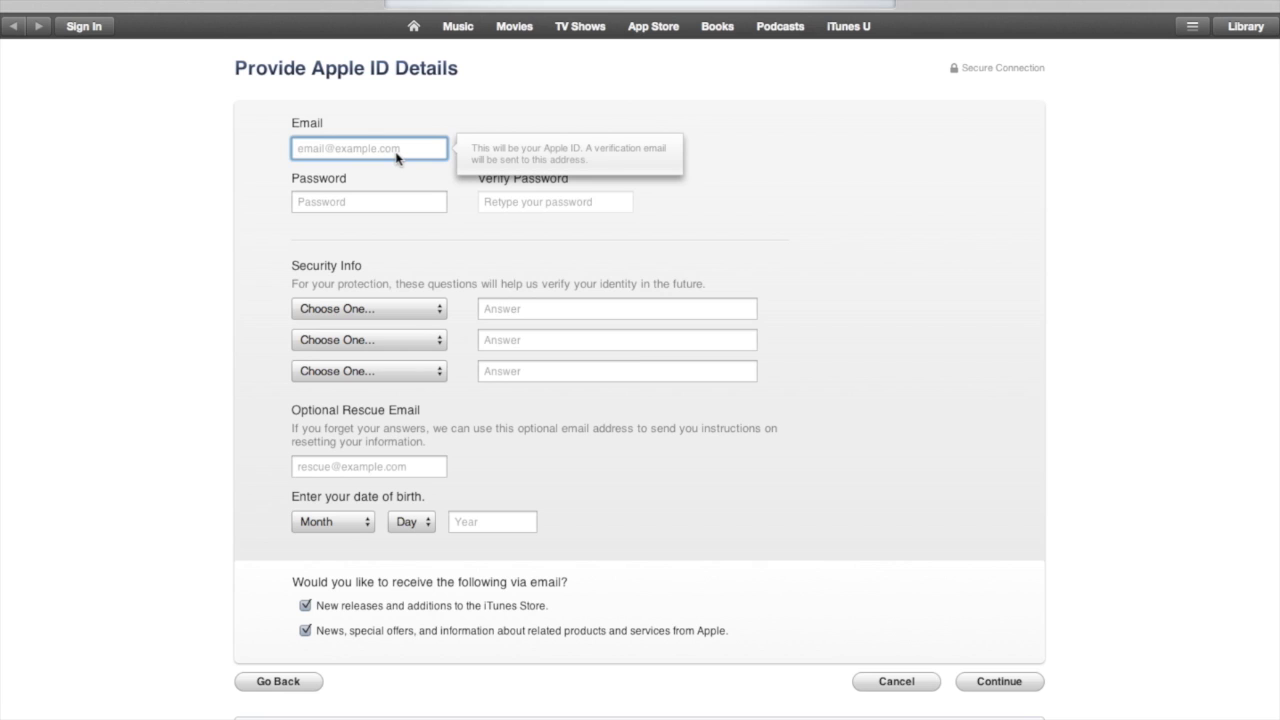
key("super+v")
left_click(336, 210)
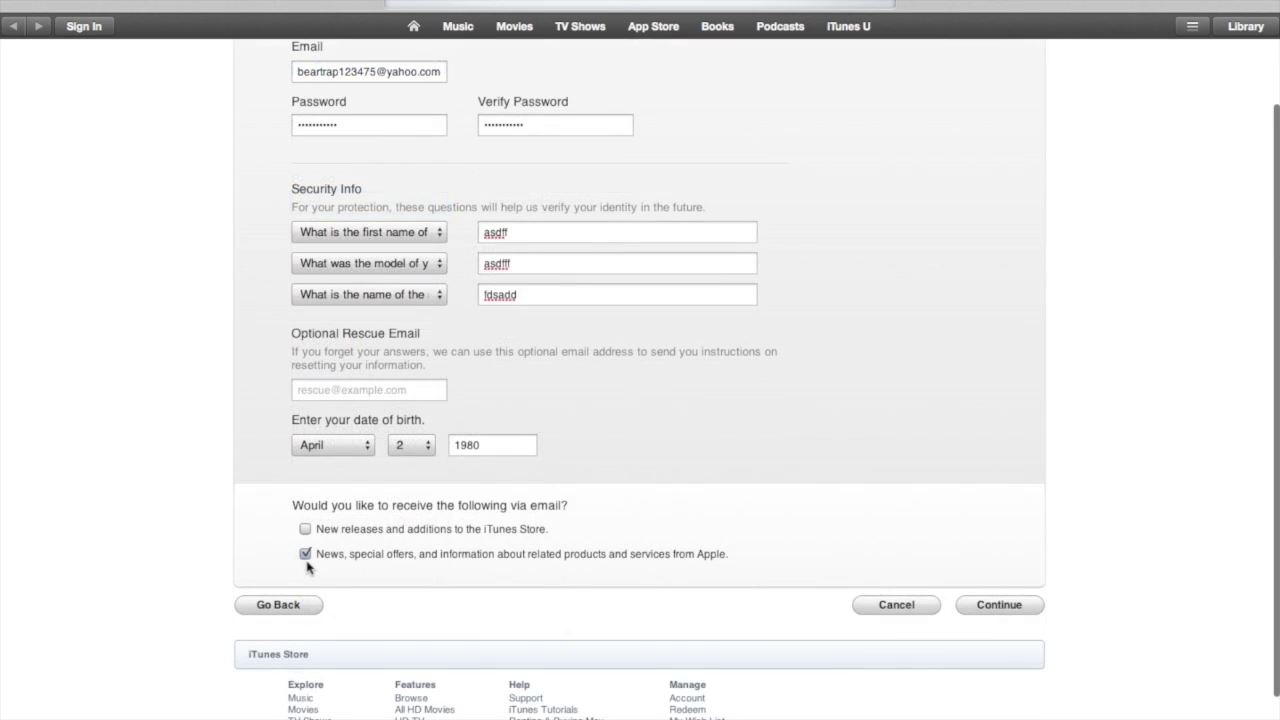
left_click(306, 555)
left_click(1024, 610)
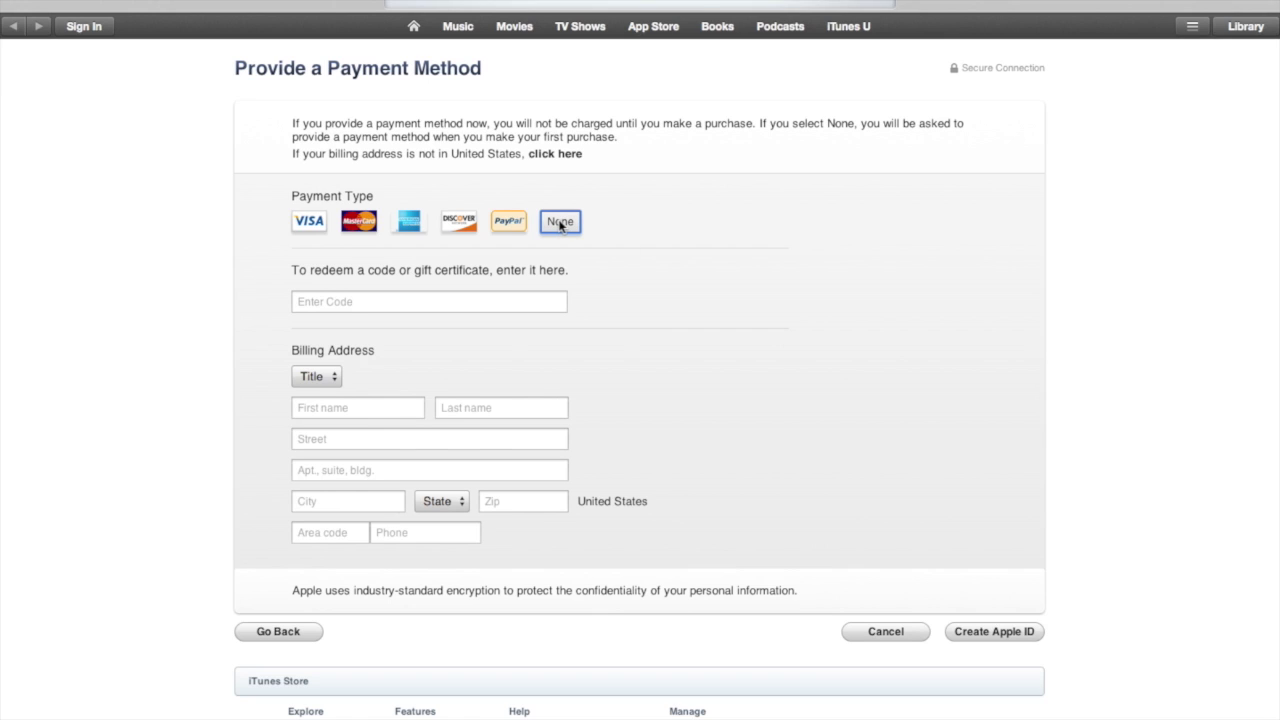
Scroll down the Provide a Payment Method page to the Payment Type options.
scroll(778, 397, "down", 1)
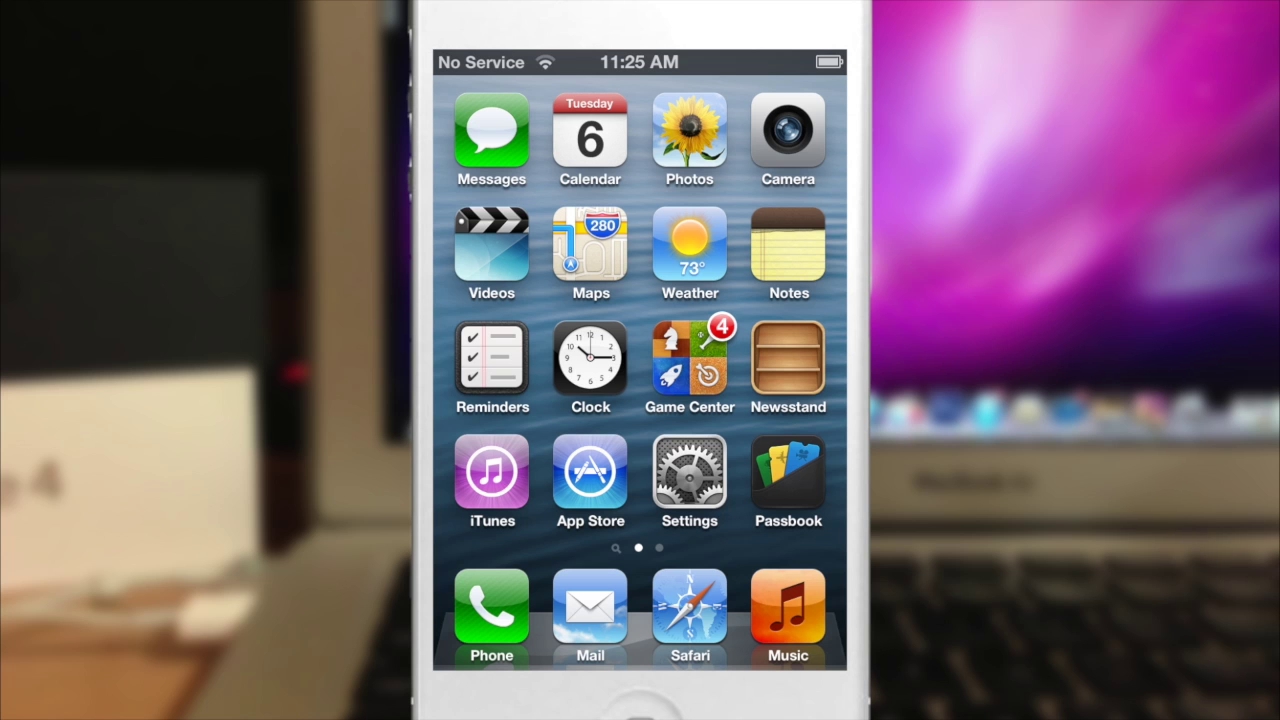
Open the iPhone App Store and install the free Apple Store app from Shop for School.
left_click(590, 470)
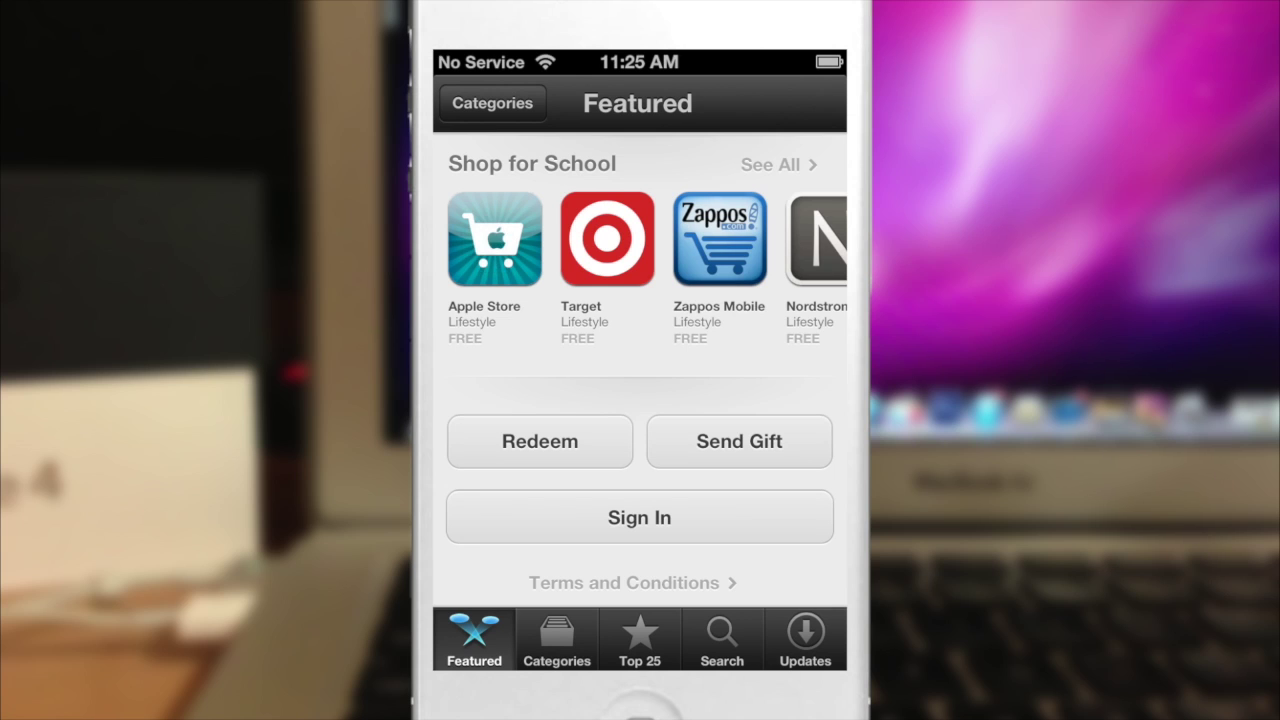
left_click(495, 238)
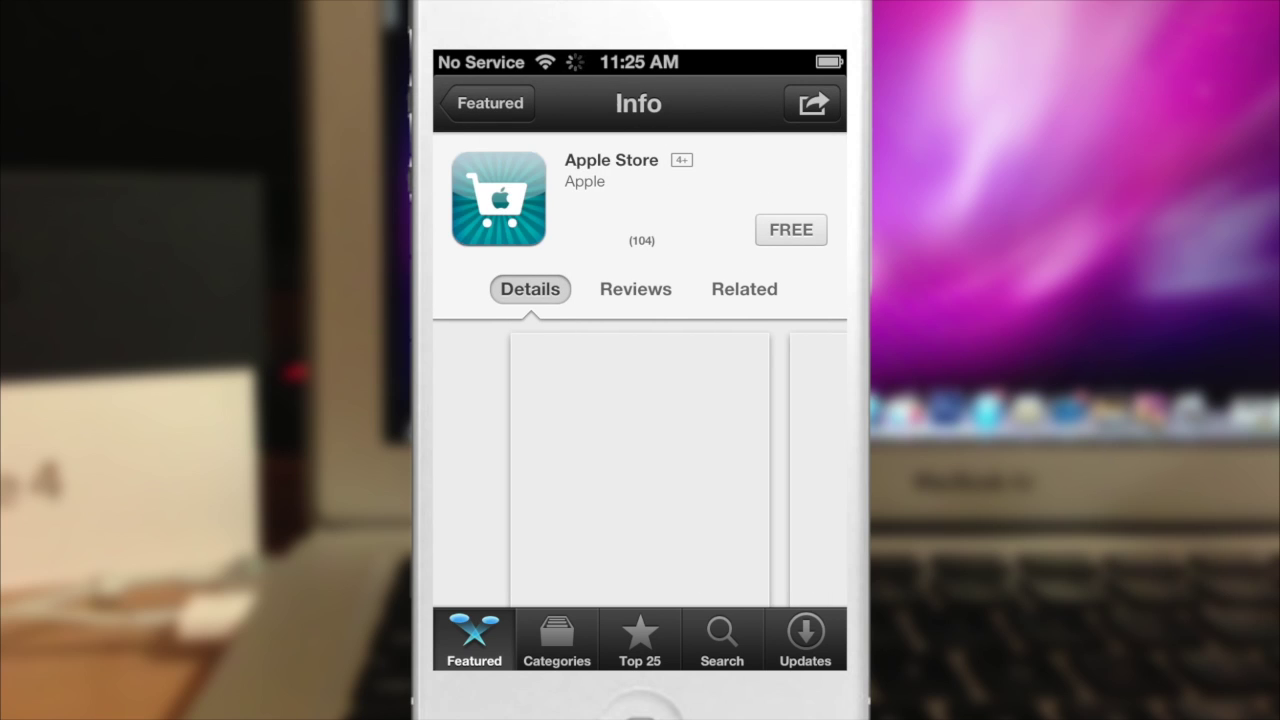
left_click(791, 229)
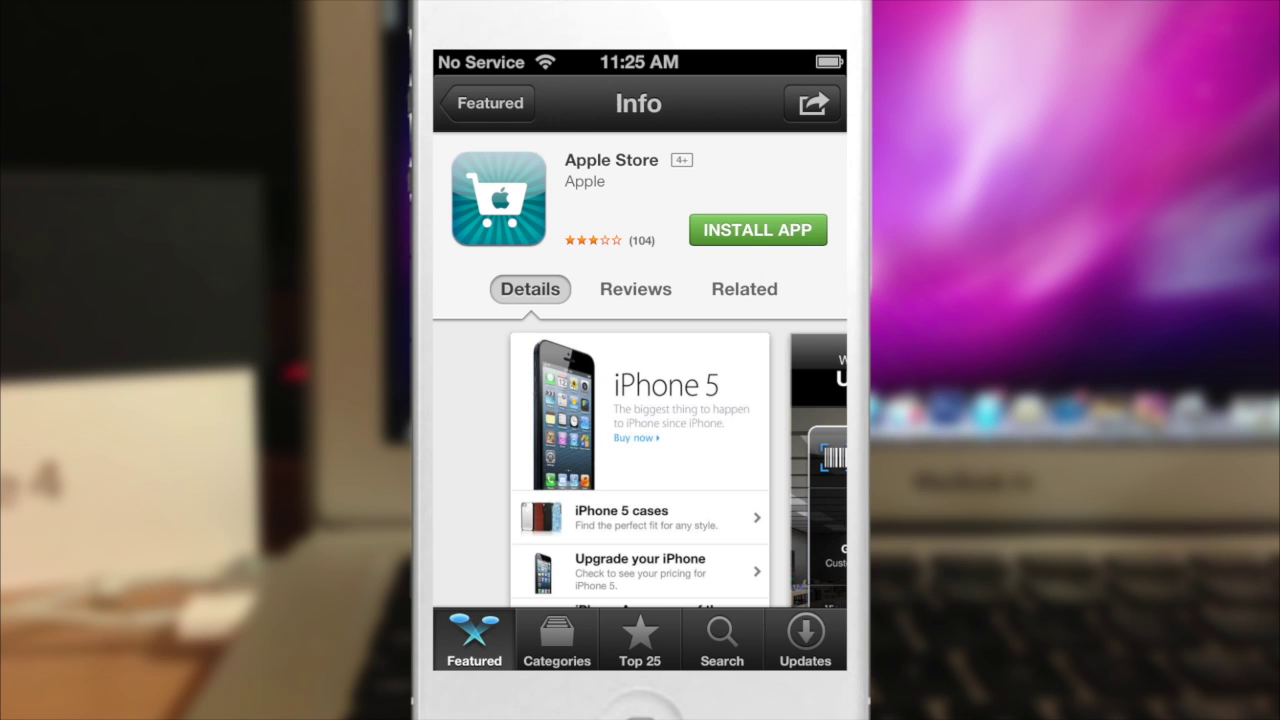
left_click(758, 229)
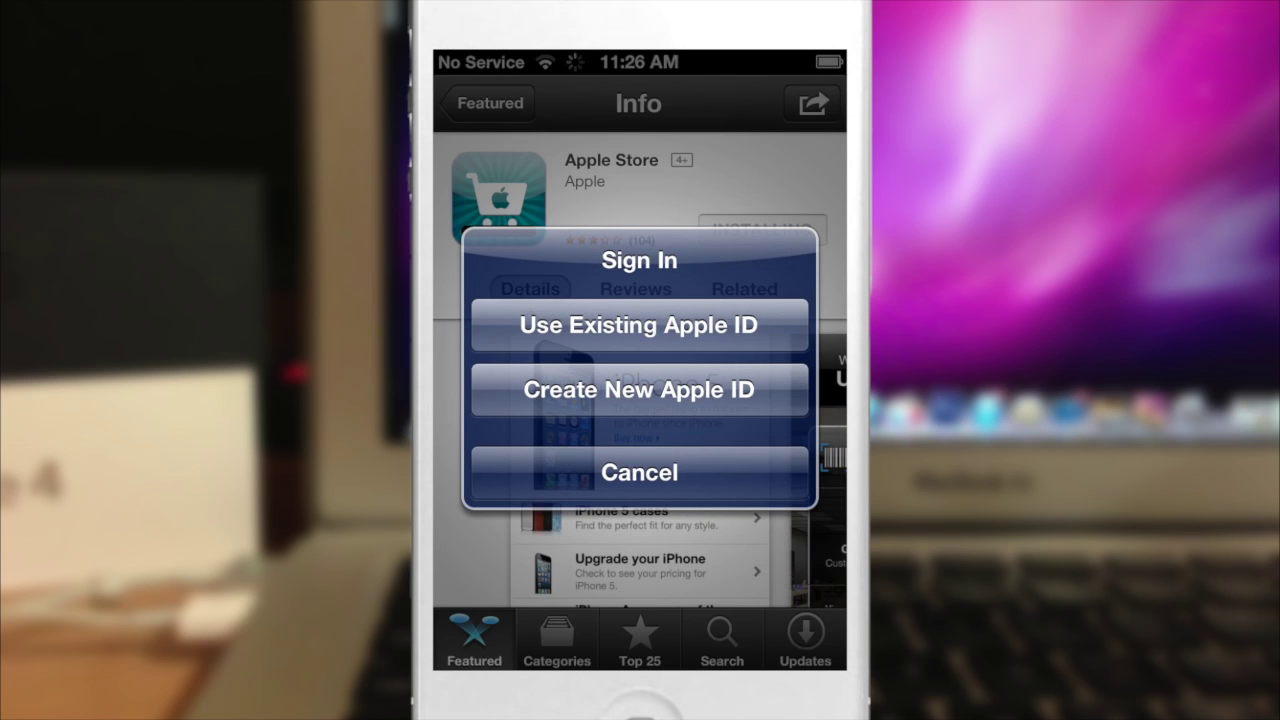
Create a new Apple ID on the United States store and agree to the iTunes Store terms.
left_click(543, 400)
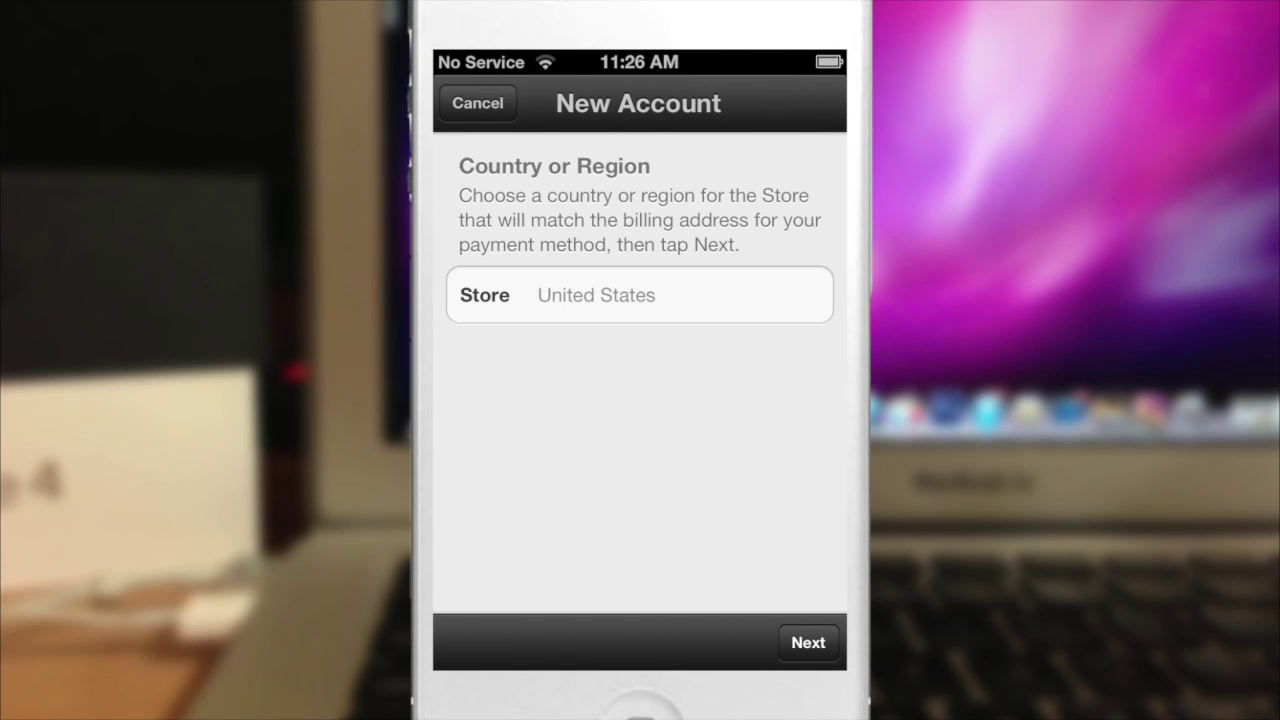
left_click(808, 642)
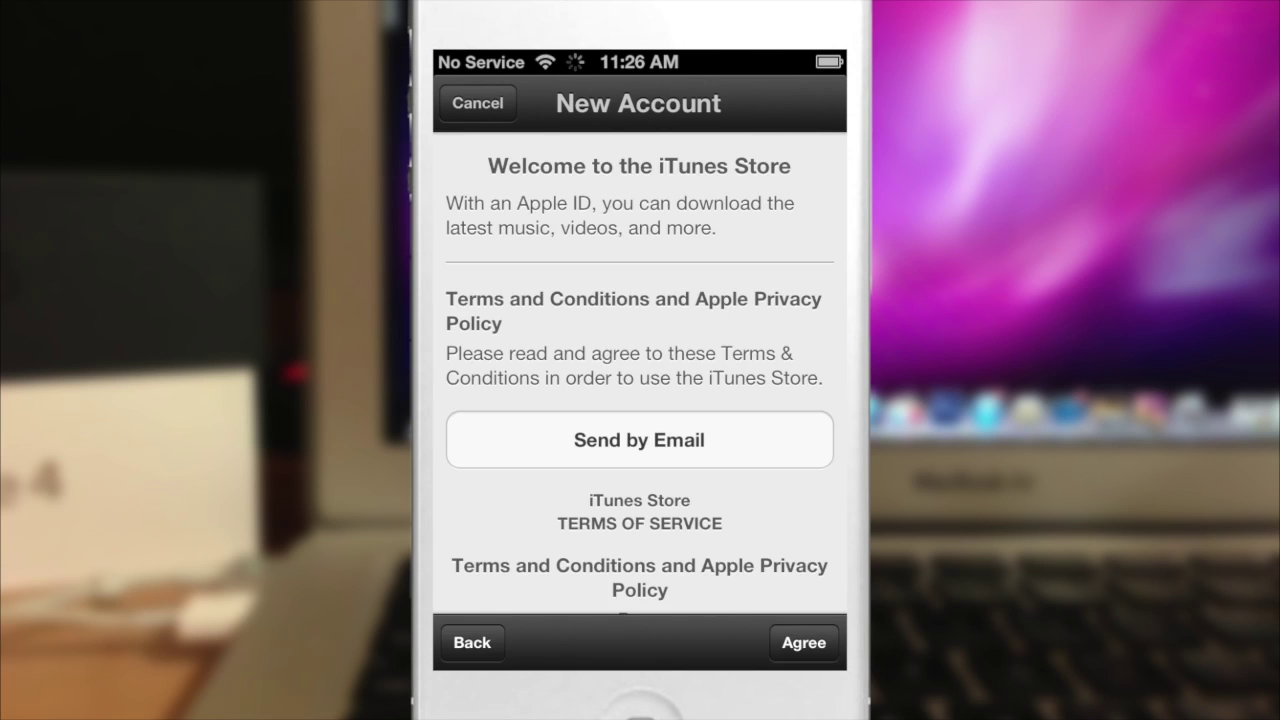
left_click_drag(714, 500, 728, 230)
left_click(806, 640)
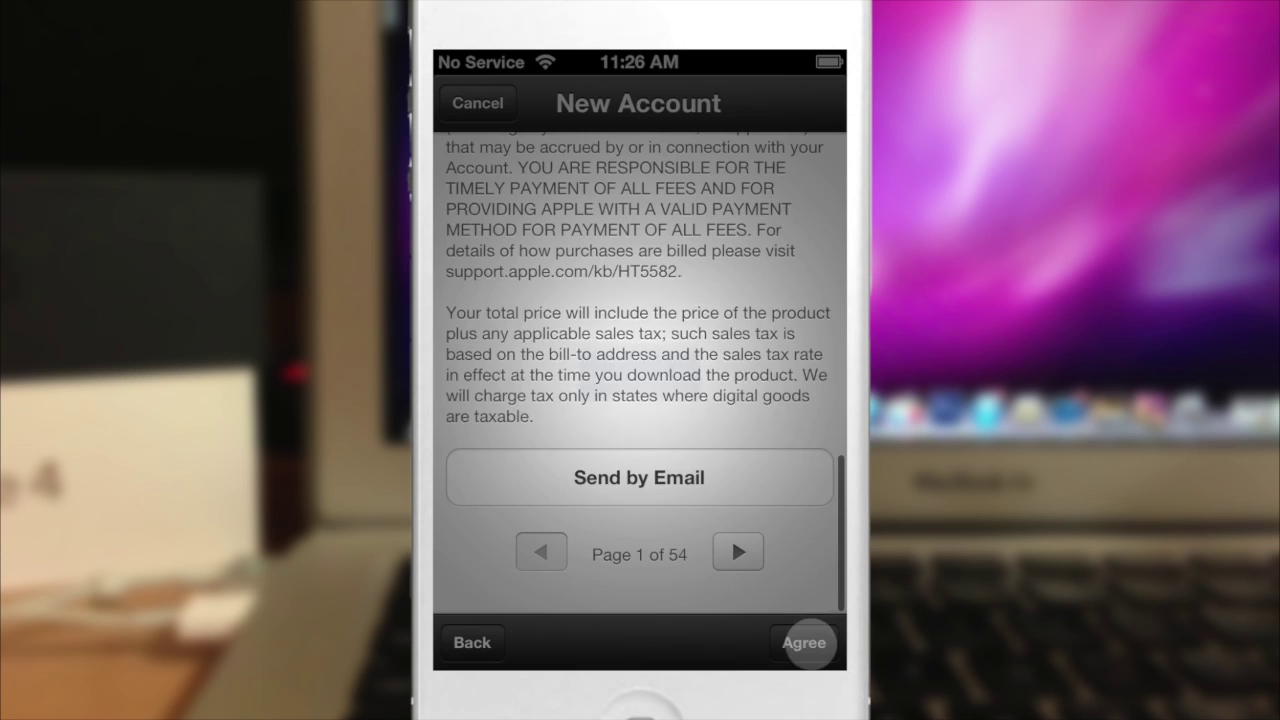
left_click(763, 400)
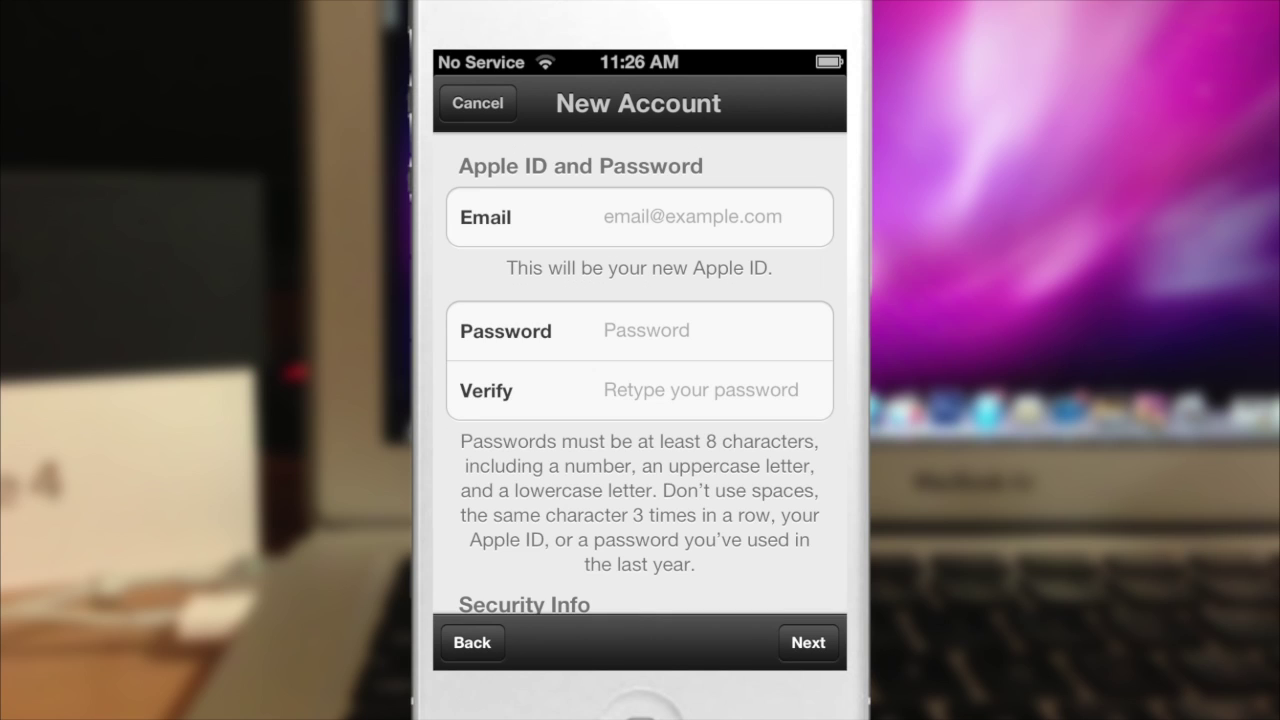
Enter the new Apple ID's email and account details, then proceed to Billing Information.
left_click(720, 218)
type("beartrap")
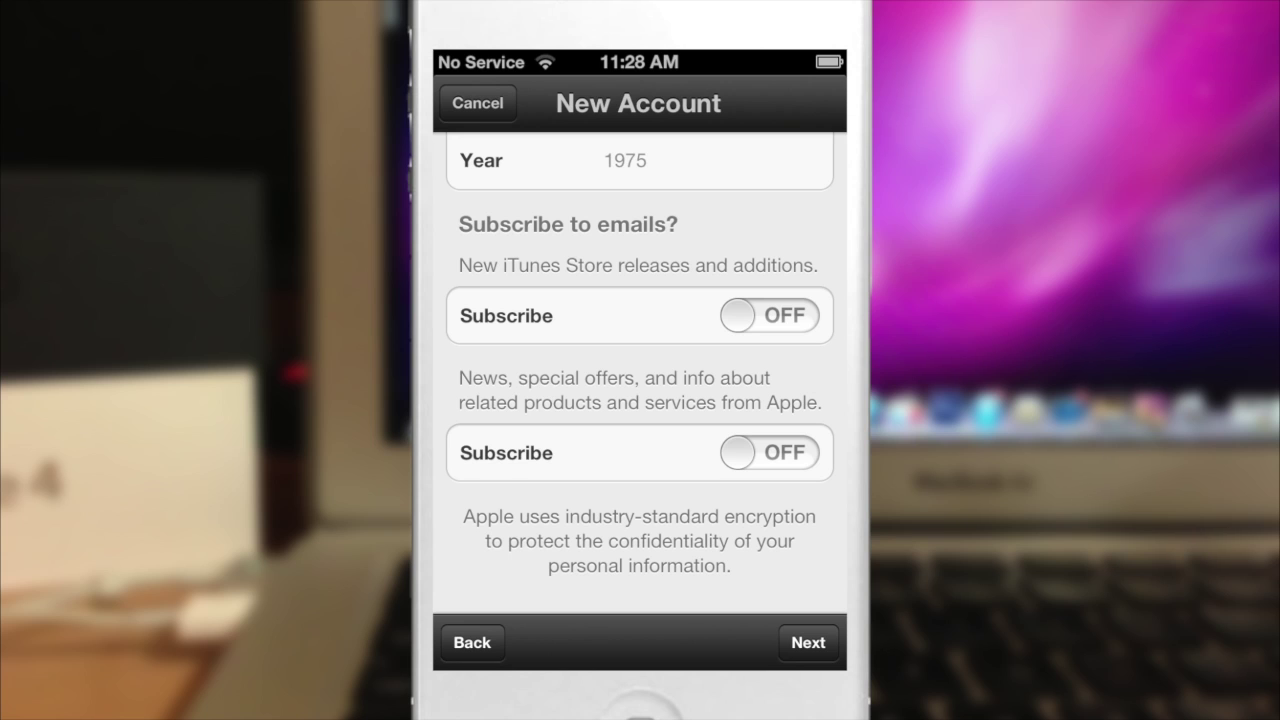
left_click(808, 642)
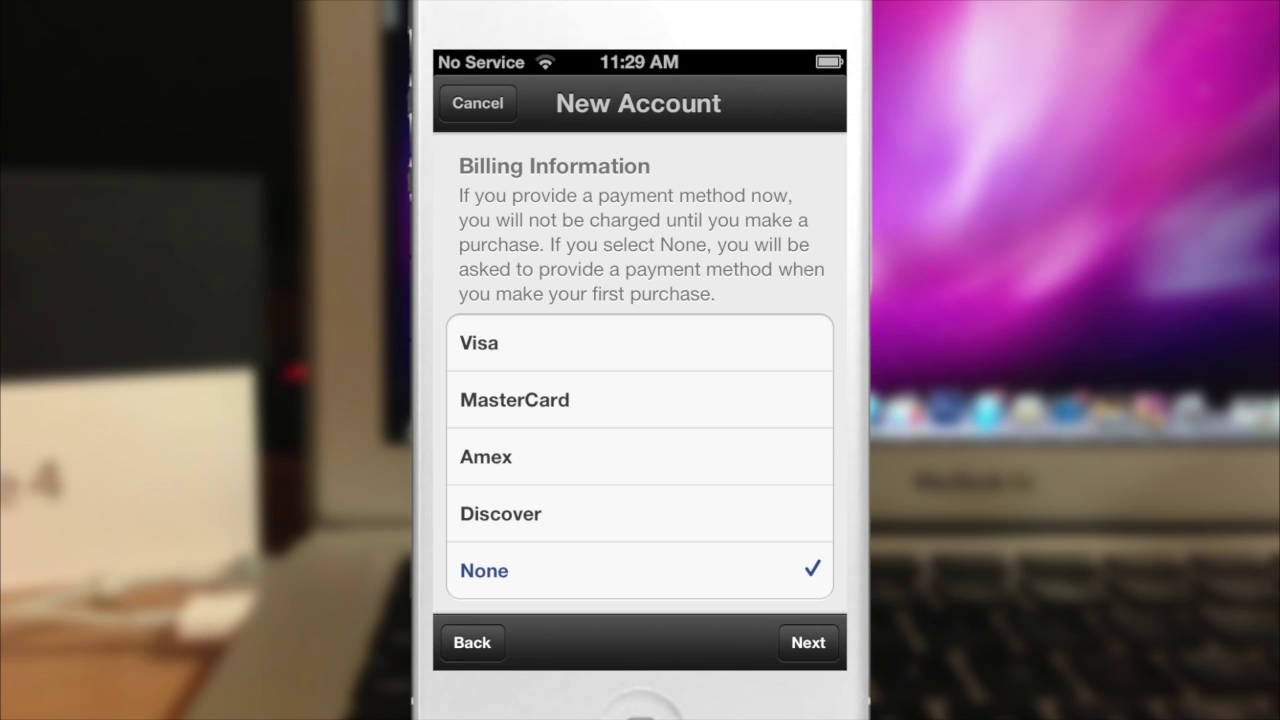
Select None as the payment method and scroll down to the empty billing address fields.
left_click_drag(694, 523, 717, 403)
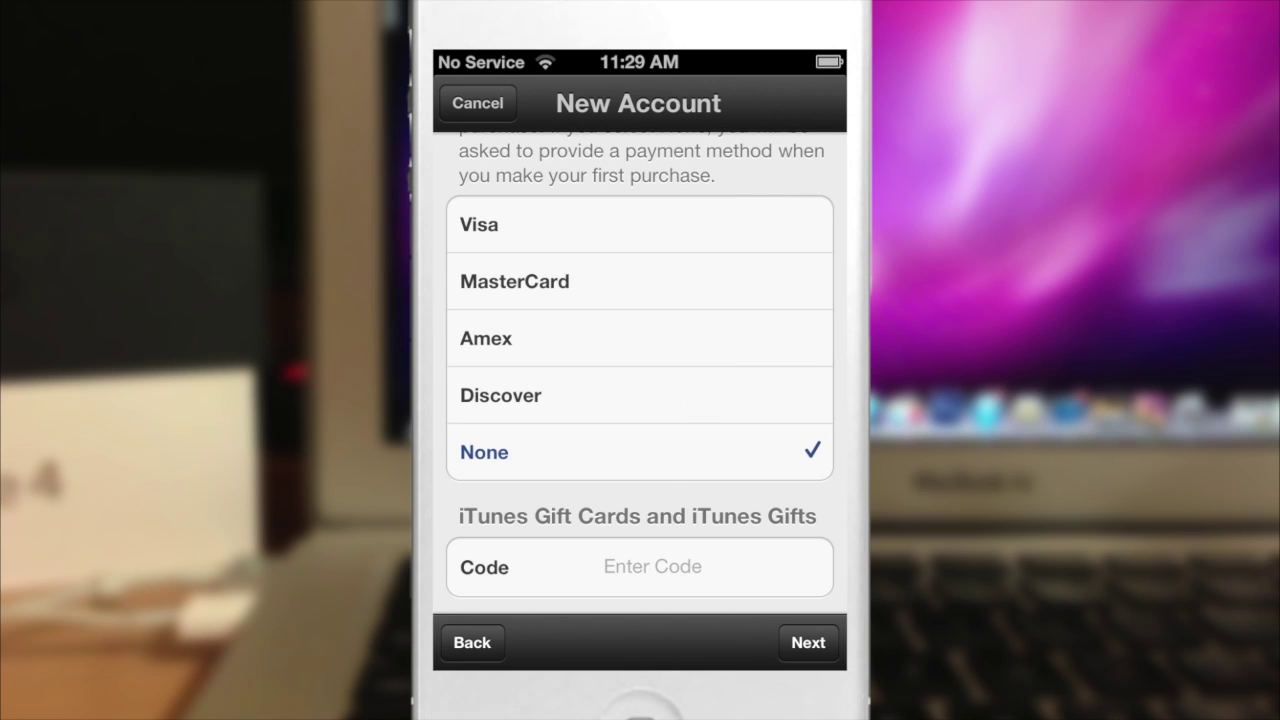
left_click(660, 459)
left_click_drag(706, 514, 714, 263)
mouse_move(668, 527)
left_mouse_down()
mouse_move(690, 328)
mouse_move(709, 454)
mouse_move(732, 200)
left_mouse_up()
left_click_drag(700, 314, 700, 300)
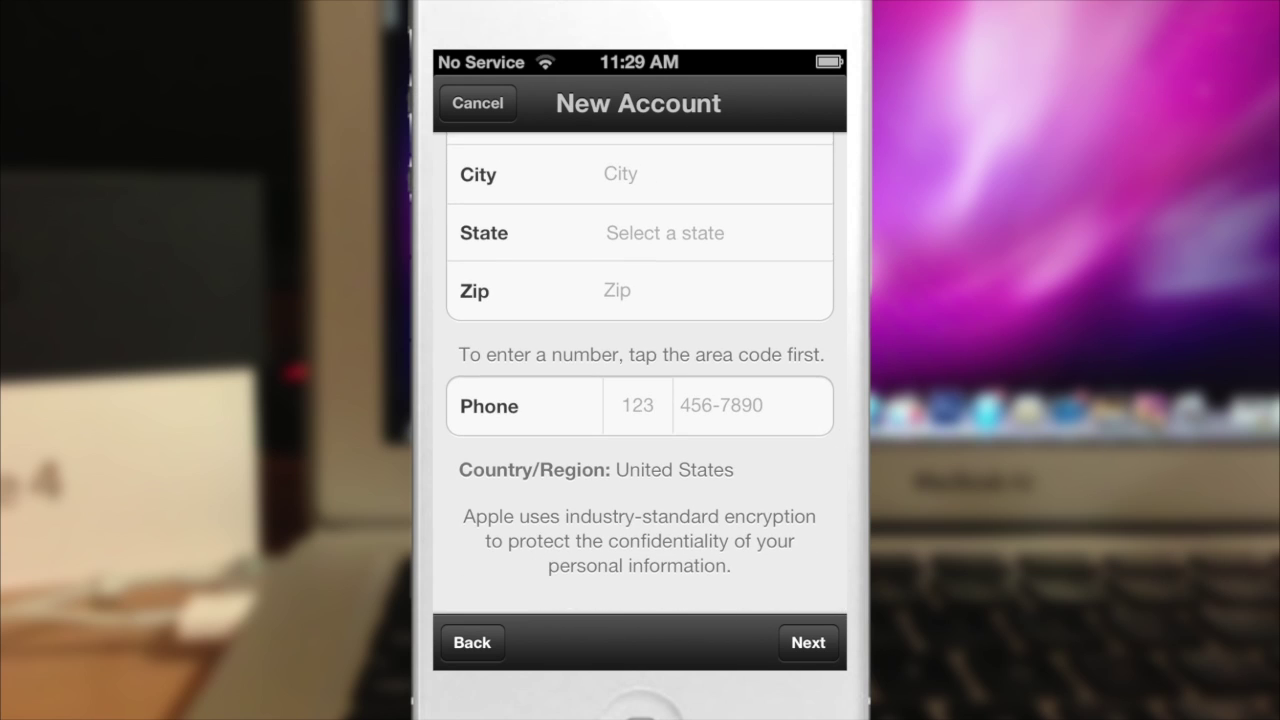